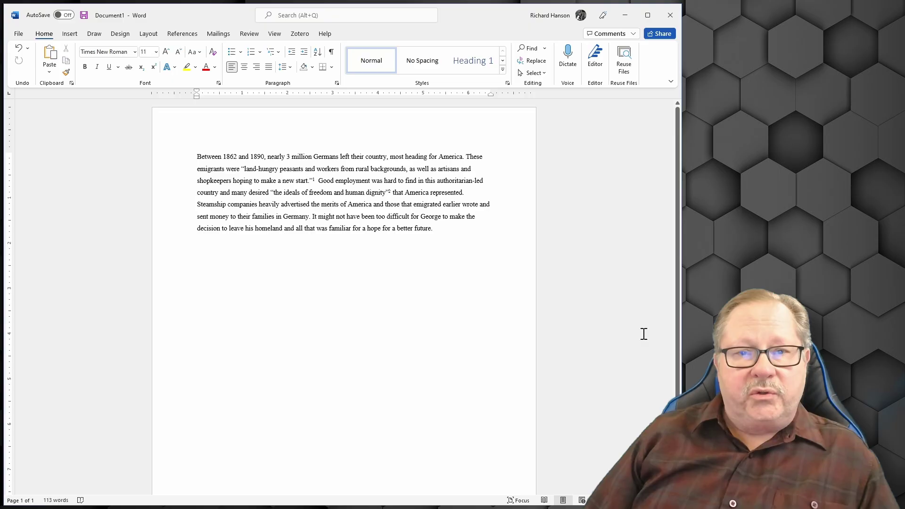
# - Select the whole emigration paragraph and open its Paragraph dialog
pyautogui.click(437, 230)
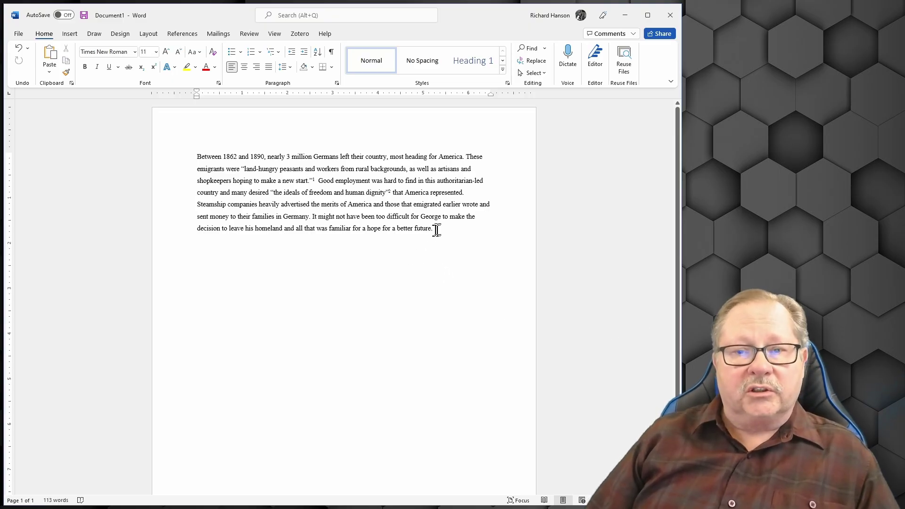
pyautogui.moveTo(437, 229); pyautogui.dragTo(197, 156)
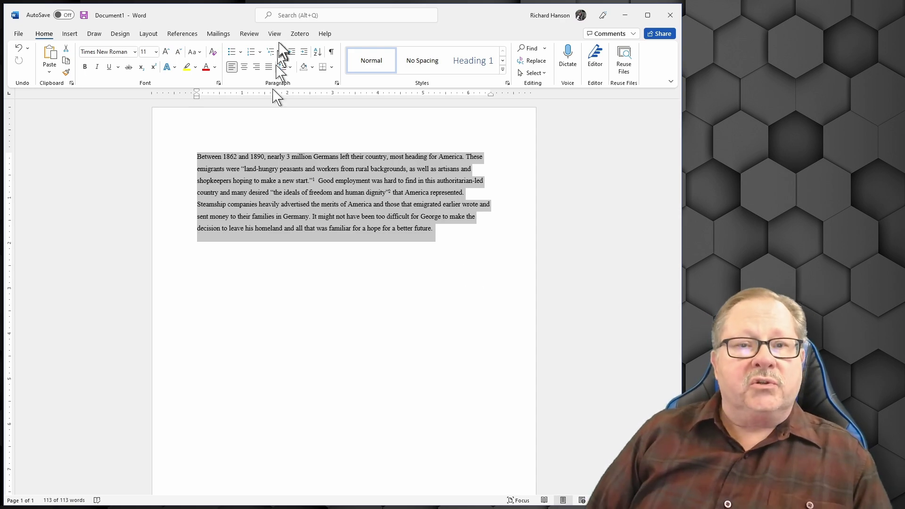
pyautogui.click(337, 83)
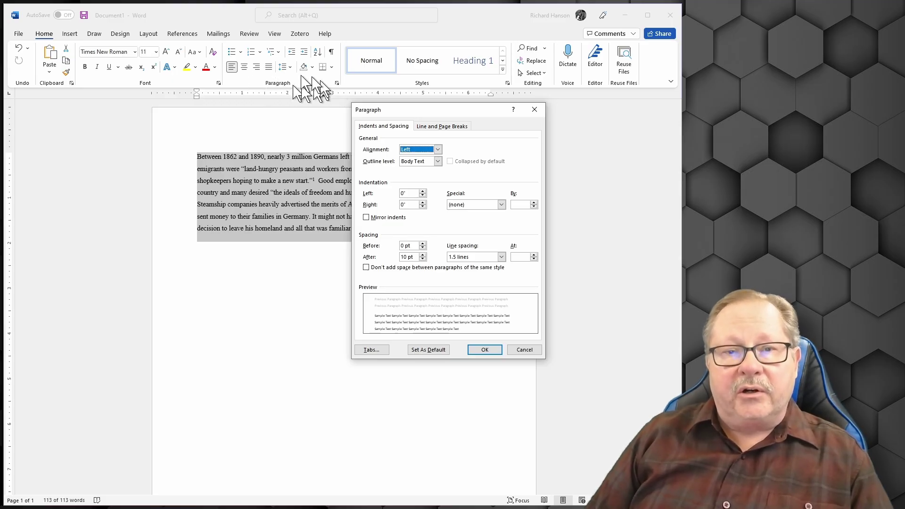
# - Move the Paragraph dialog off the text and close it without changes
pyautogui.moveTo(405, 113); pyautogui.dragTo(565, 108)
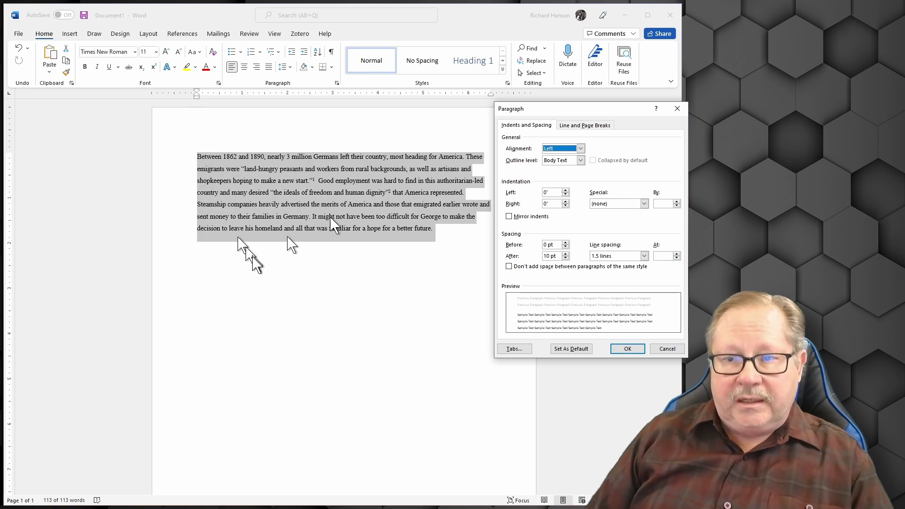
pyautogui.click(675, 109)
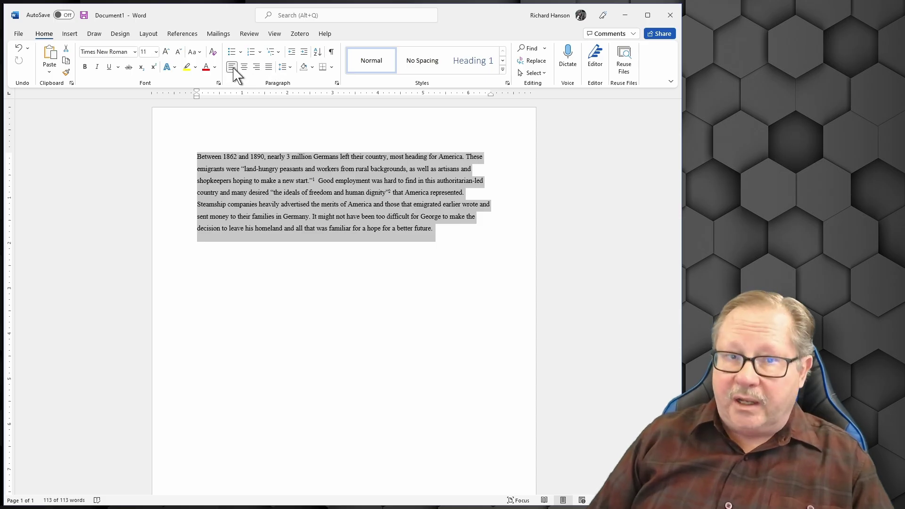
# - Try centred, right and left alignment on the paragraph, then justify it
pyautogui.click(244, 67)
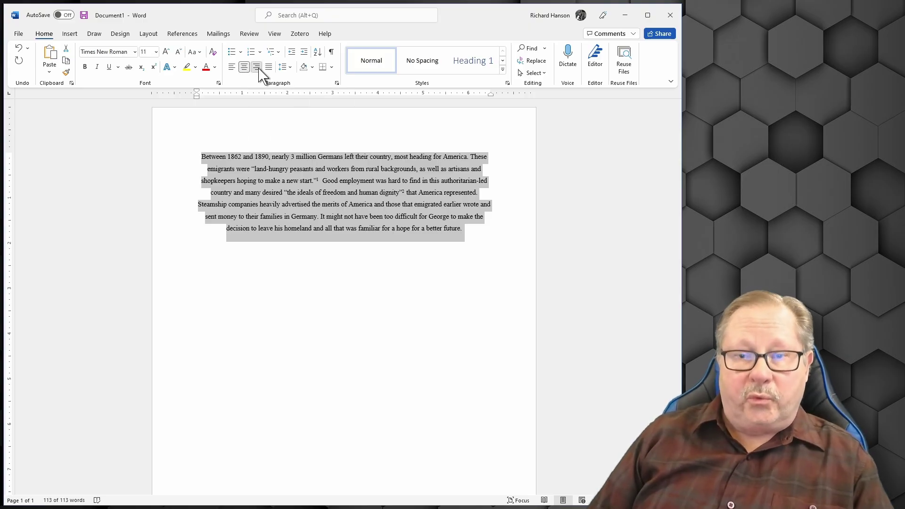
pyautogui.click(257, 68)
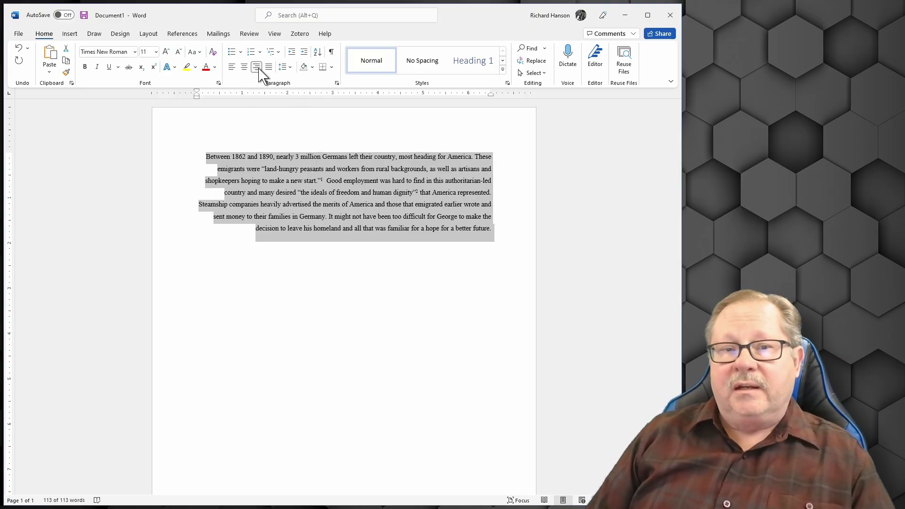
pyautogui.click(232, 69)
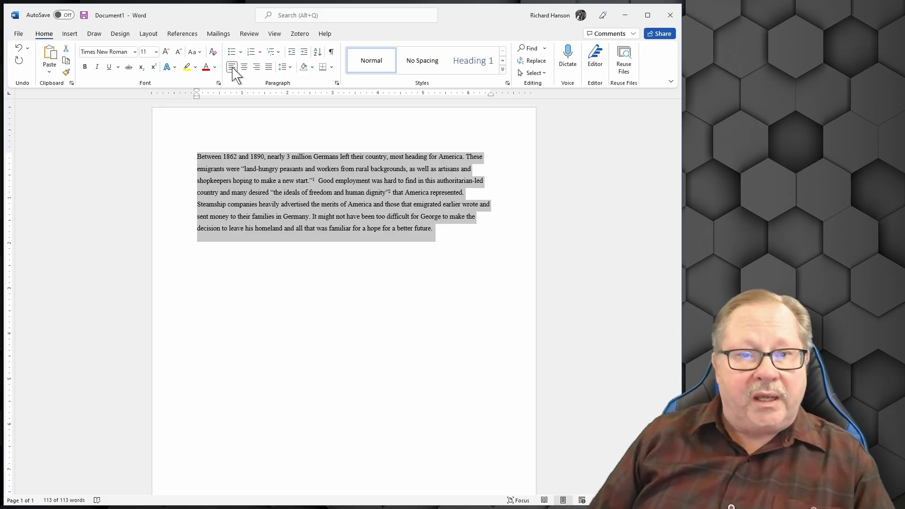
pyautogui.click(268, 68)
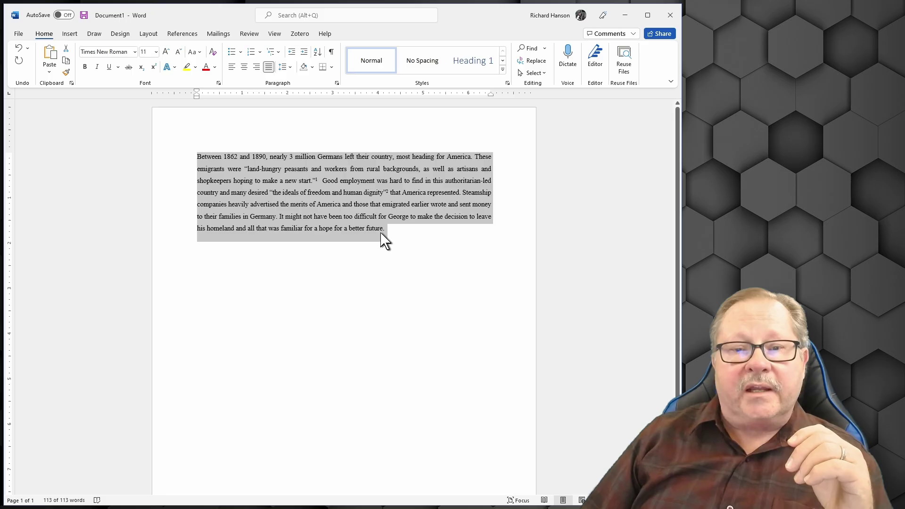
# - Left-align the paragraph and give it a 0.5-inch first-line indent
pyautogui.click(231, 68)
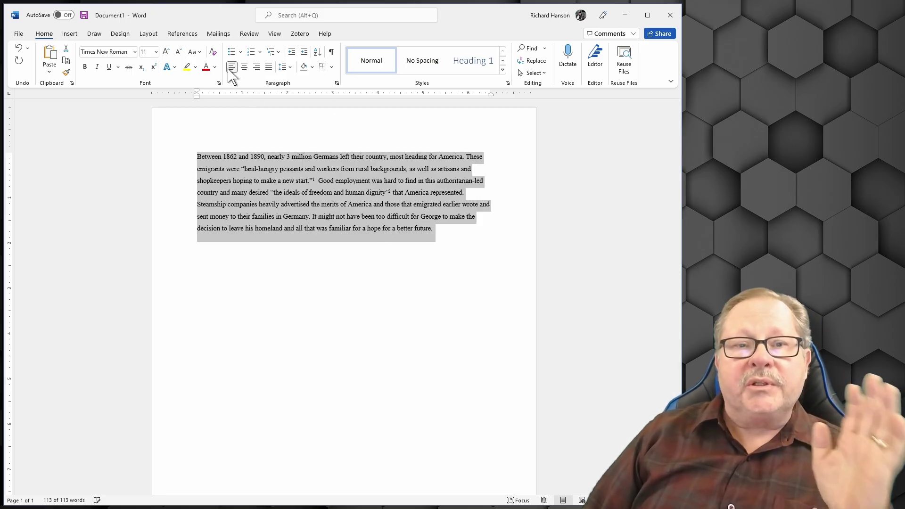
pyautogui.click(337, 83)
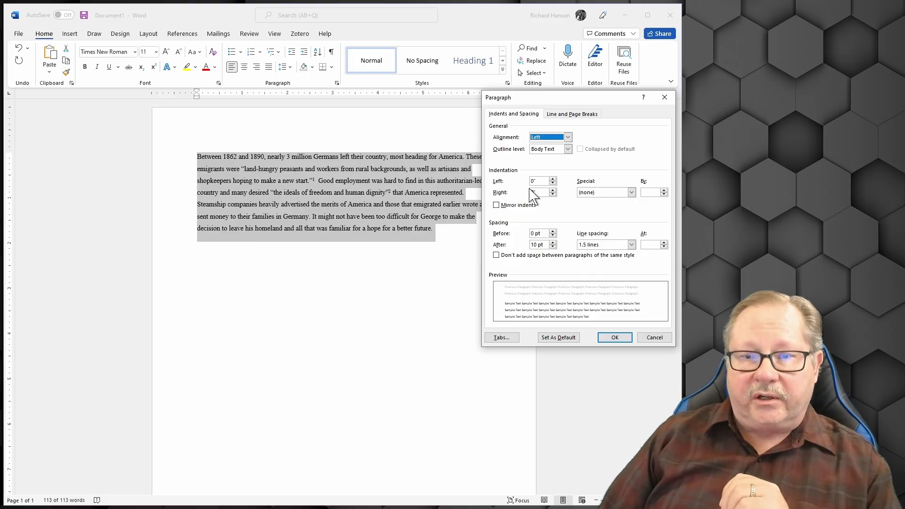
pyautogui.click(631, 192)
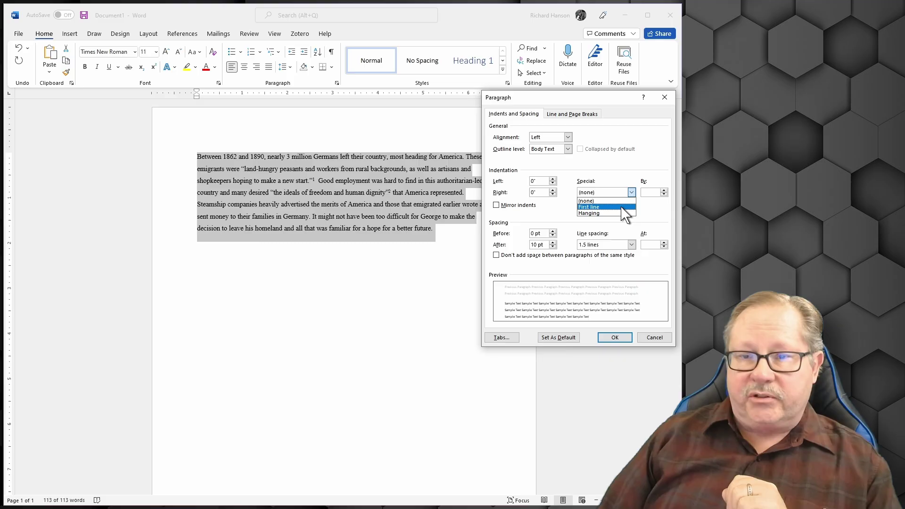
pyautogui.click(622, 207)
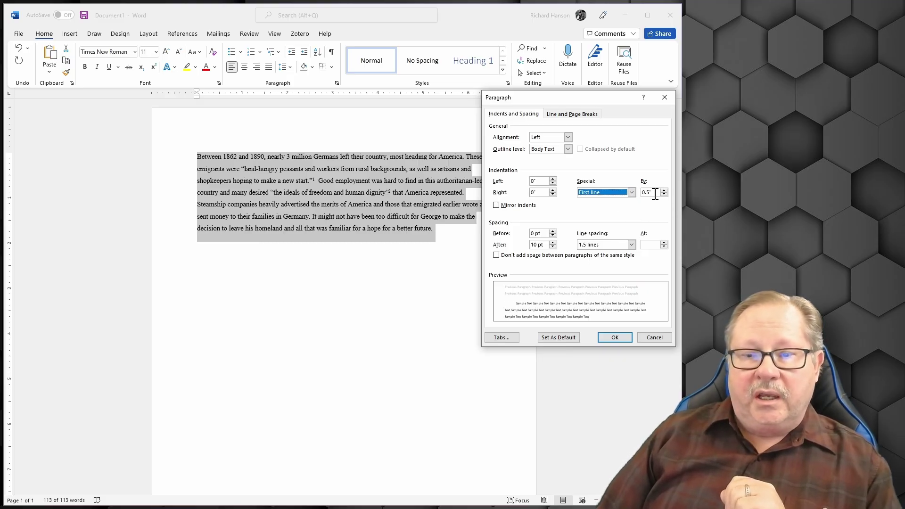
pyautogui.click(615, 338)
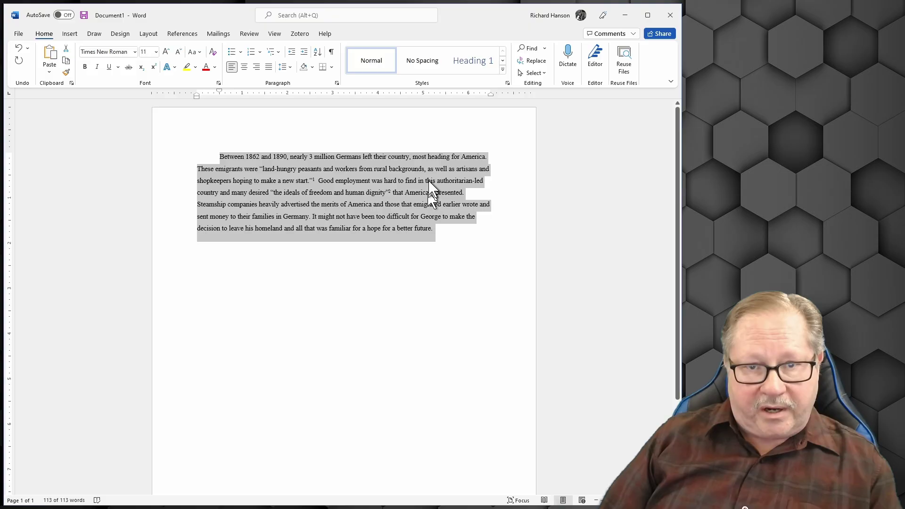
# - Reopen the Paragraph dialog, move it up, and select the 10 pt Spacing After value
pyautogui.click(337, 84)
pyautogui.moveTo(606, 102); pyautogui.dragTo(595, 76)
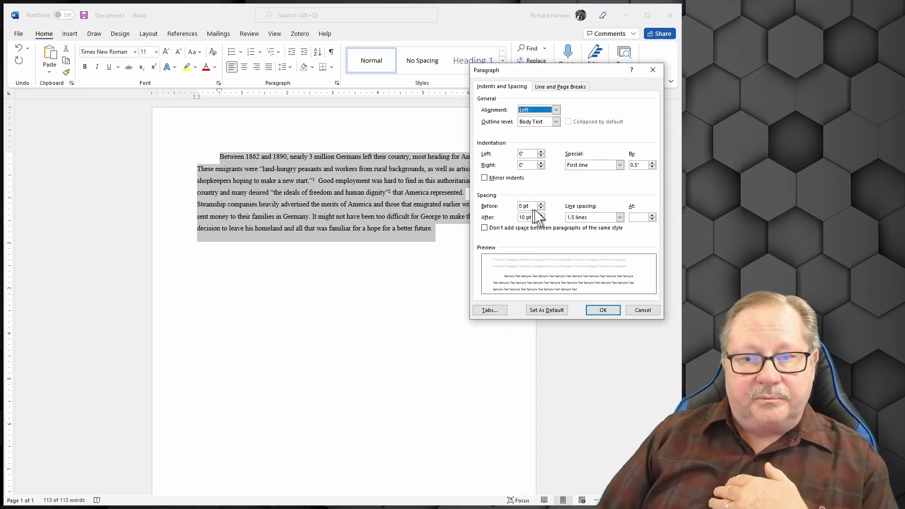
pyautogui.click(528, 206)
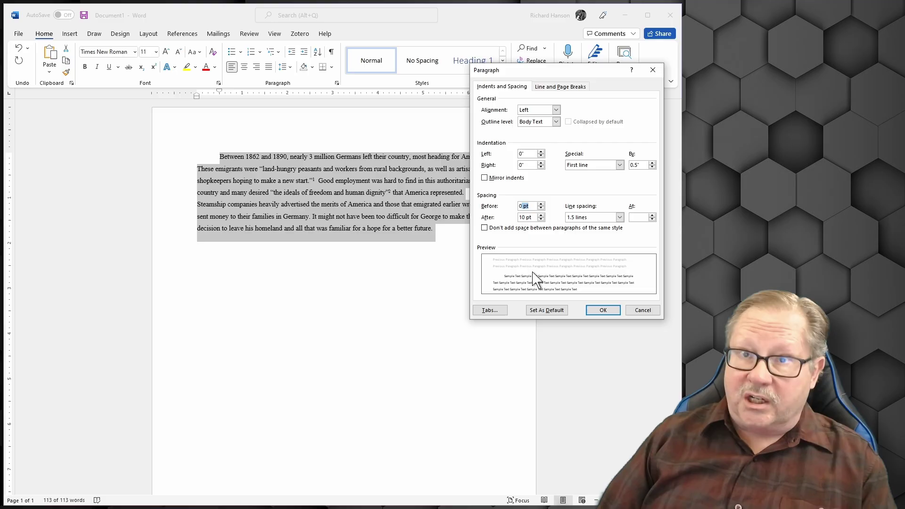
pyautogui.click(534, 216)
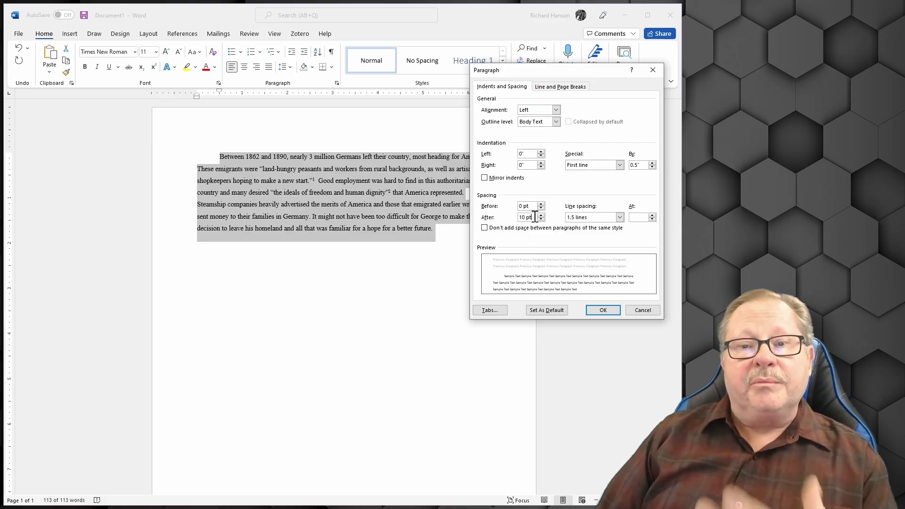
pyautogui.moveTo(534, 216); pyautogui.dragTo(525, 216)
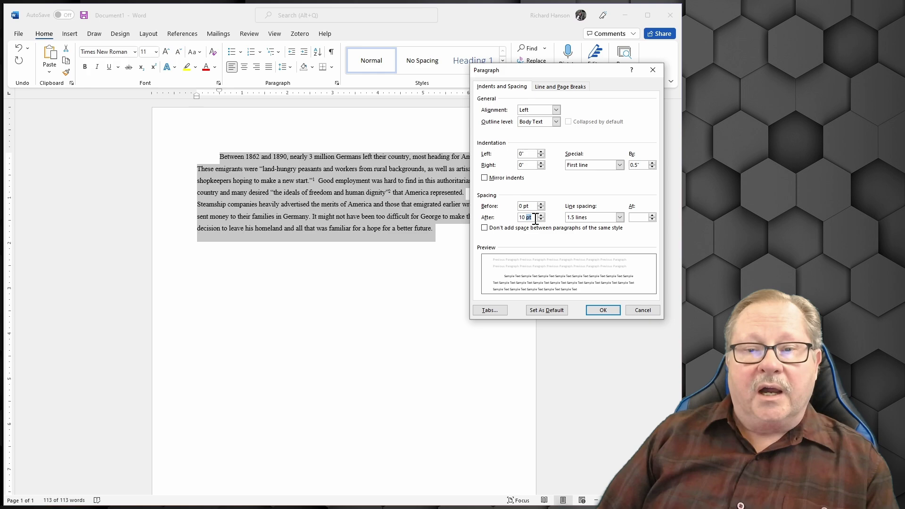
pyautogui.moveTo(536, 218); pyautogui.dragTo(516, 218)
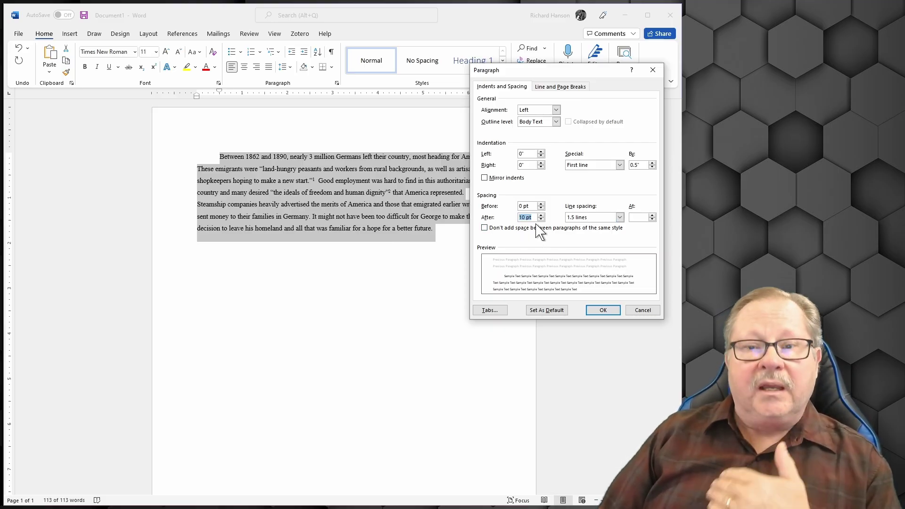
# - Set Spacing After to 0 pt and line spacing to Double, then apply
pyautogui.doubleClick(523, 217)
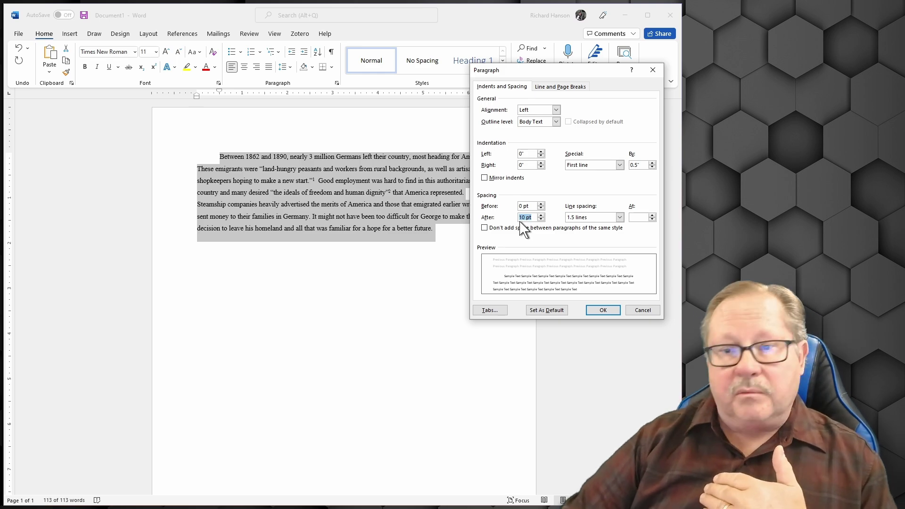
pyautogui.write('0')
pyautogui.press('Tab')
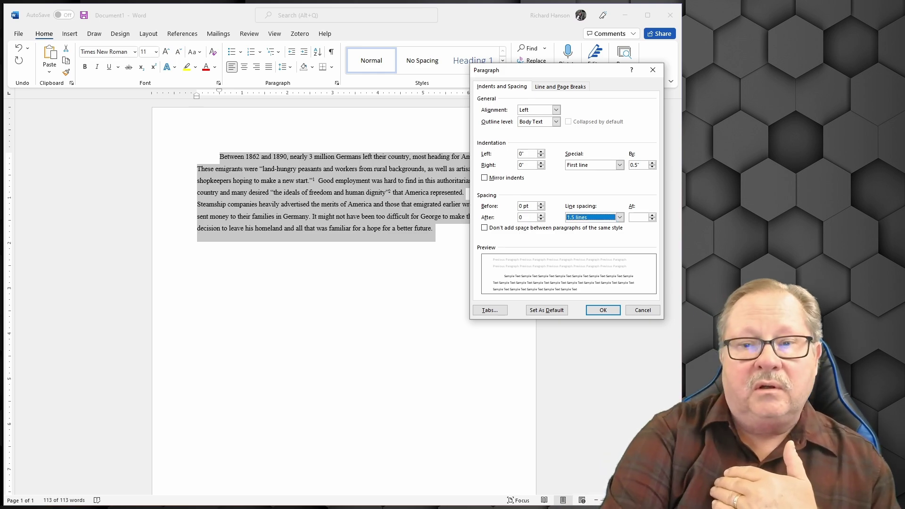
pyautogui.click(620, 218)
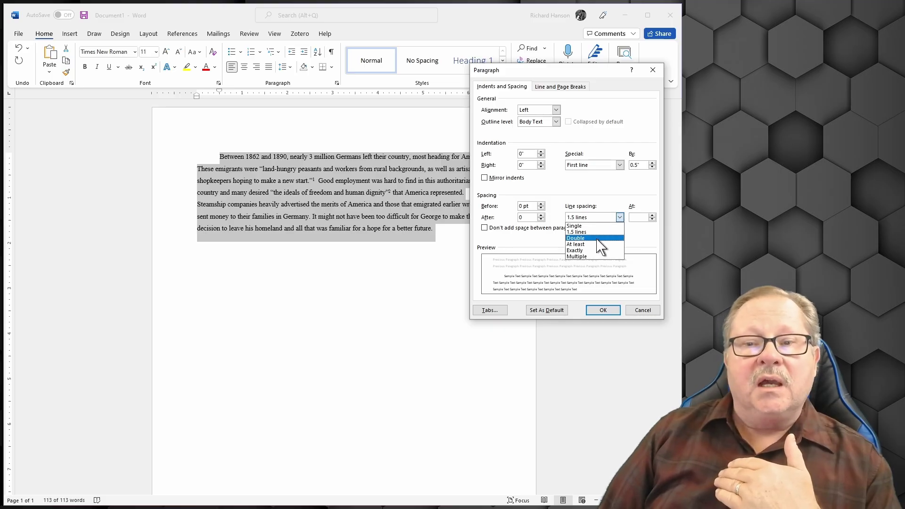
pyautogui.press('Escape')
pyautogui.press('Down')
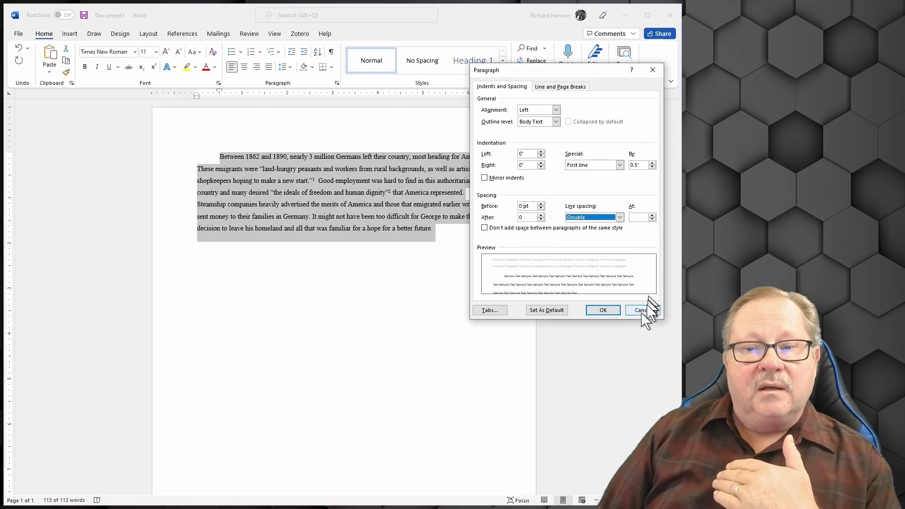
pyautogui.click(603, 310)
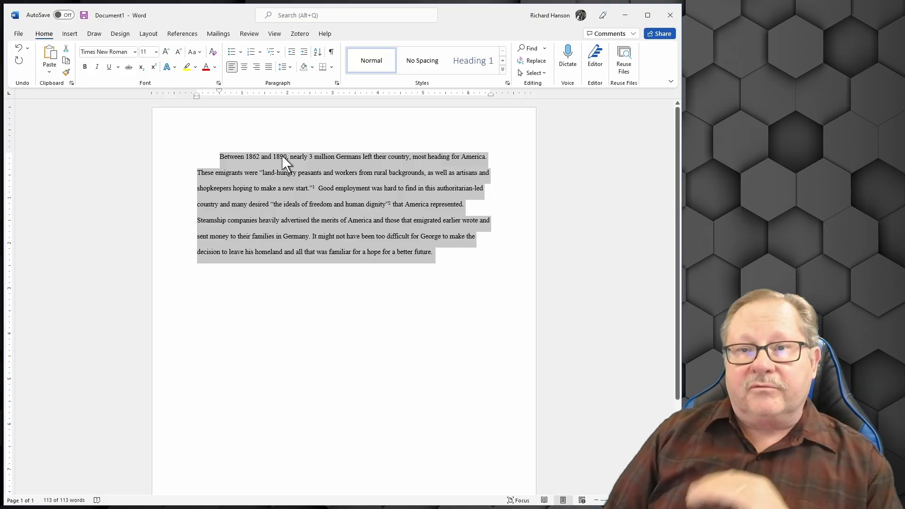
# - Reopen the Paragraph dialog to confirm 0 pt after and Double line spacing
pyautogui.click(337, 84)
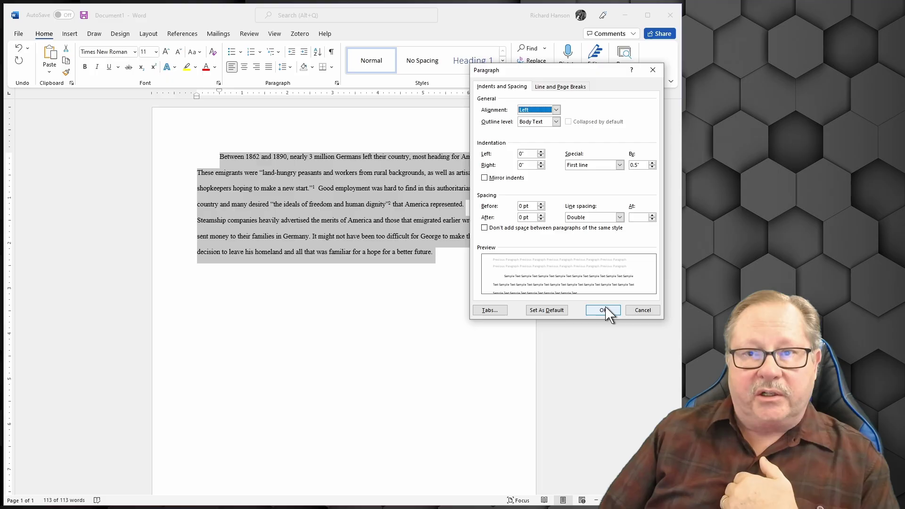
# - View the Line and Page Breaks options, where only Widow/Orphan control is on
pyautogui.click(558, 87)
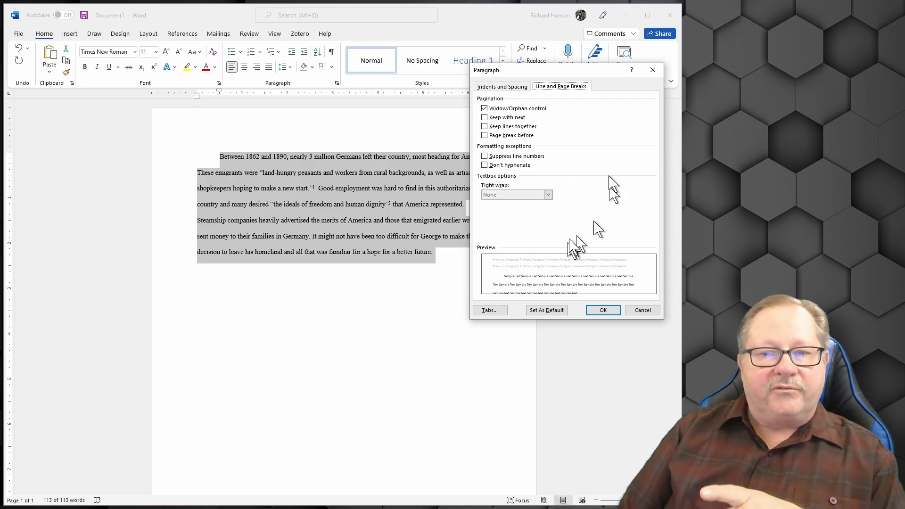
# - Switch back to Indents and Spacing, showing Left, 0.5" first line, 0 pt after, Double
pyautogui.click(501, 86)
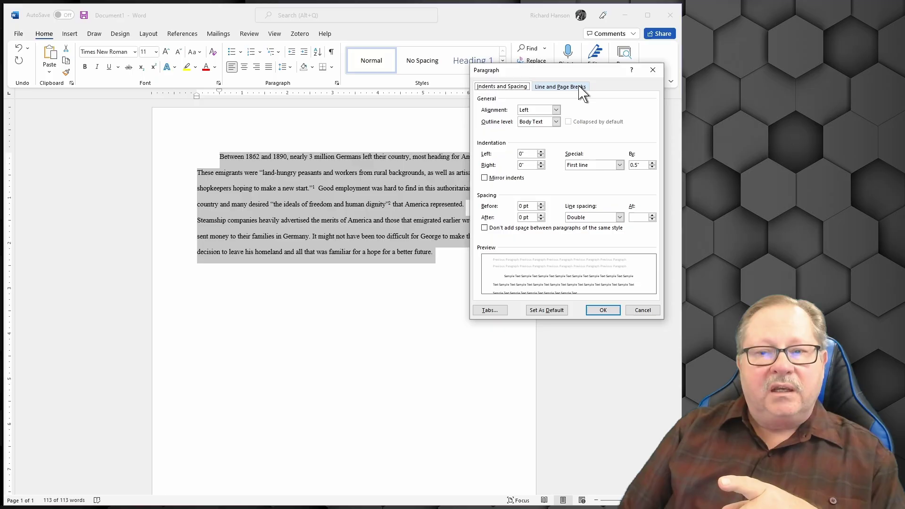